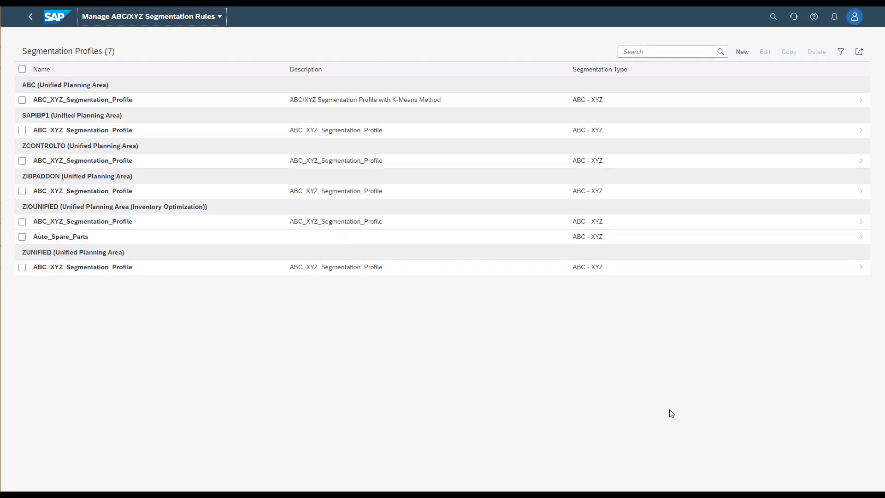
Step: Create a new segmentation profile with ABC_TST_Segmentation_Profile as name and description, and assign it to the ABC (Unified Planning Area) planning area
left_click(741, 53)
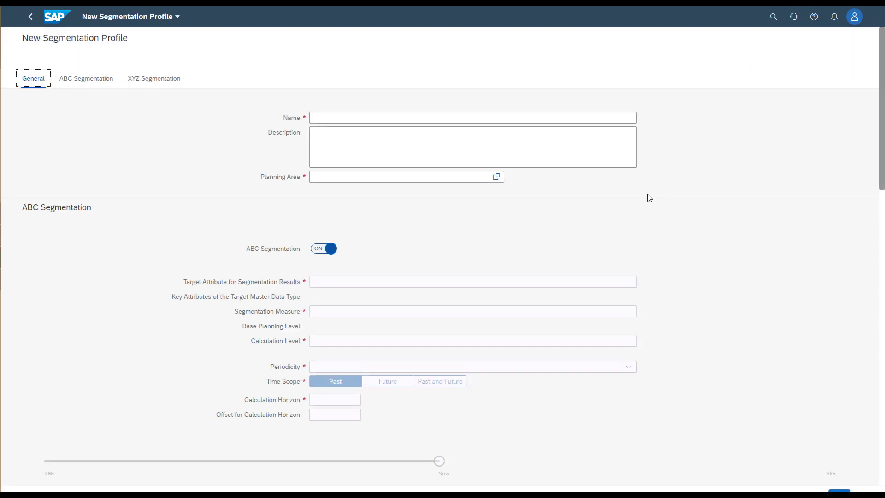
left_click(359, 118)
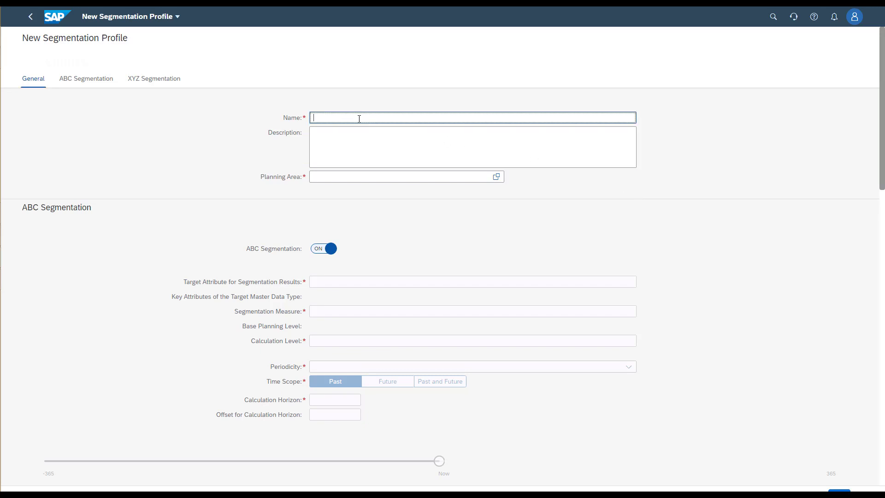
type("ABC_TST_Segmentation_Profile")
left_click(362, 138)
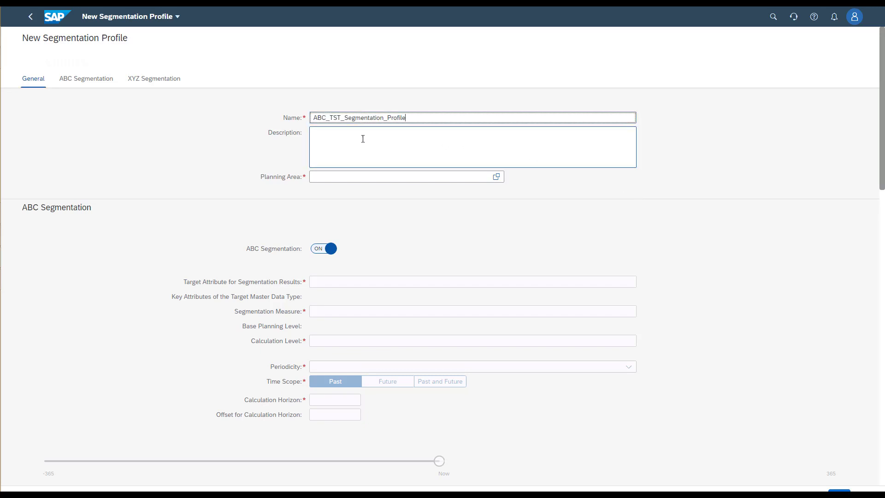
type("ABC_TST_Segmentation_Profile")
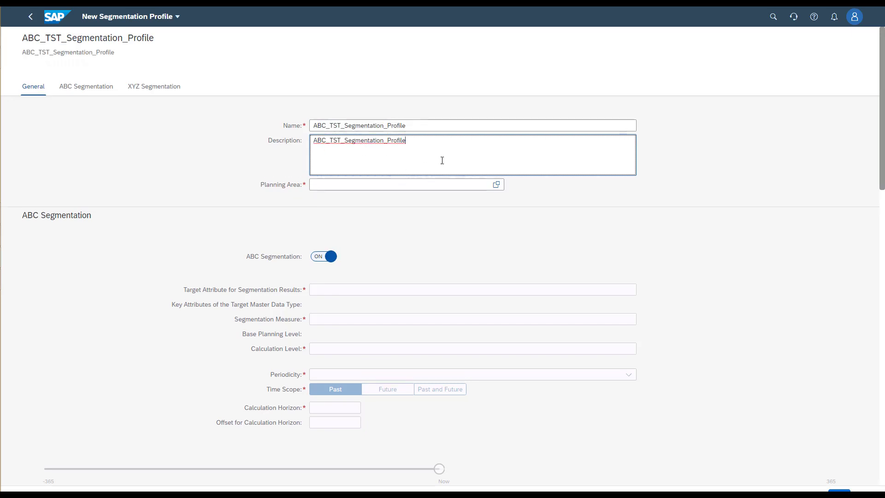
left_click(496, 184)
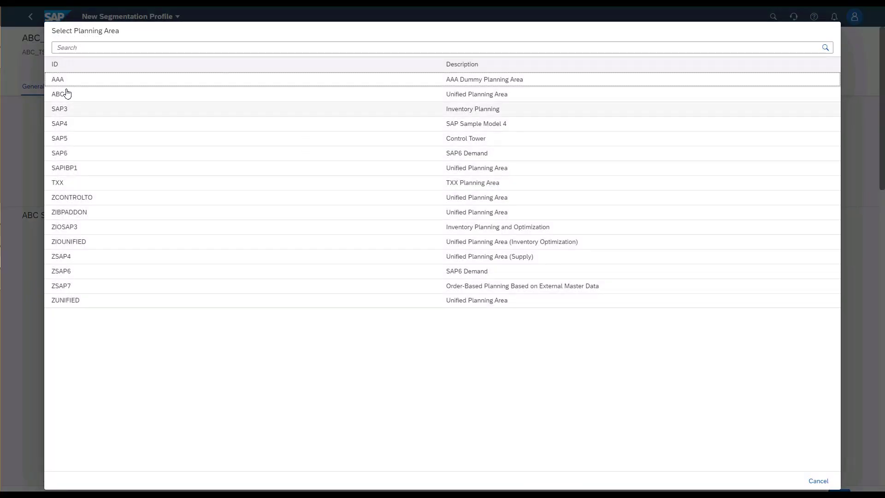
left_click(67, 94)
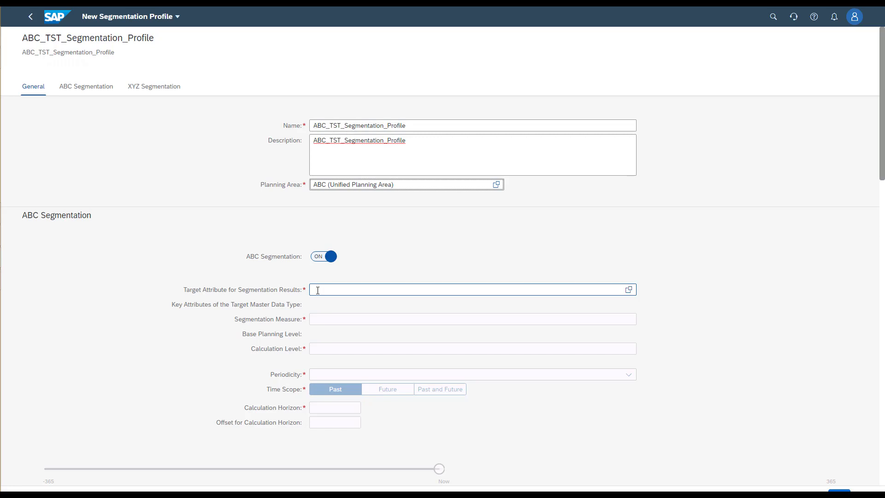
Step: Set the ABC segmentation's target attribute to ABC Code (ABCID) from the Product master data type, accepting the attribute warning
left_click(628, 289)
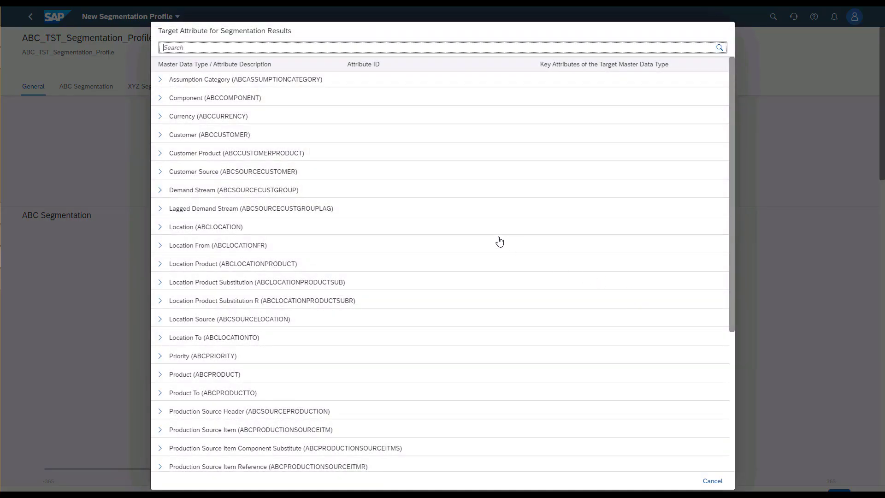
left_click(160, 374)
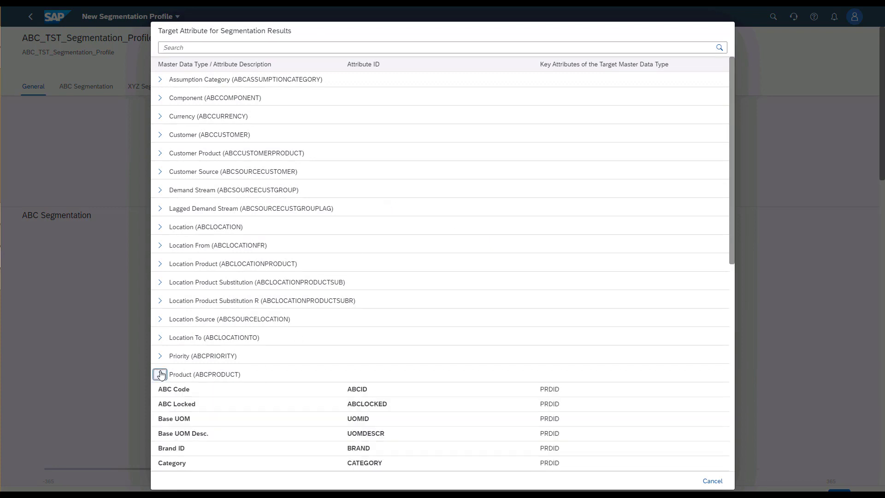
left_click(173, 390)
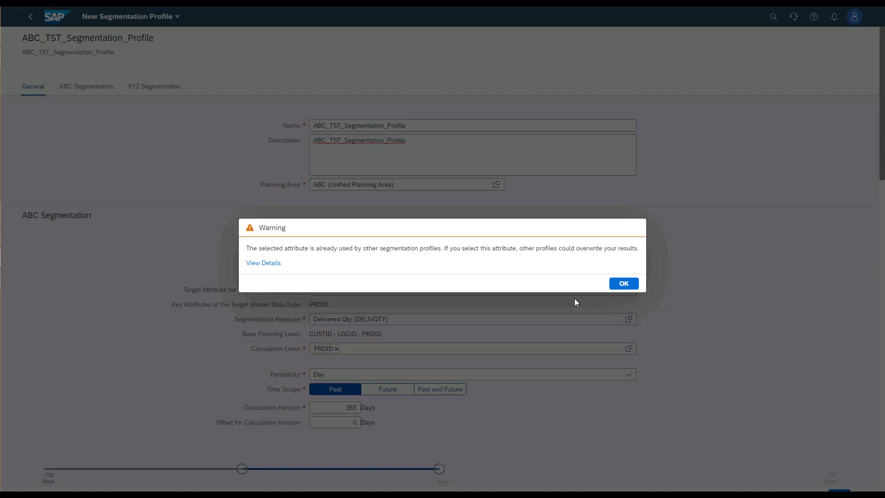
left_click(624, 283)
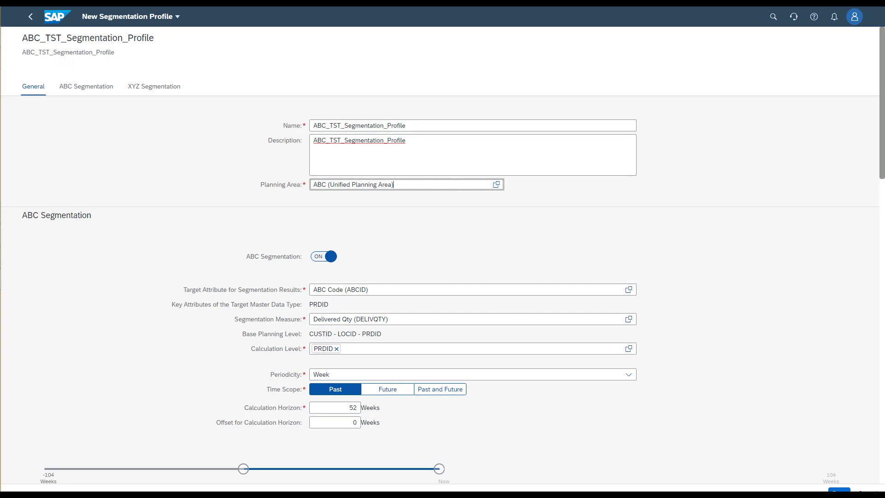
Step: Set the ABC segmentation measure to the key figure Actuals Rev. (ACTUALSREV)
left_click(629, 319)
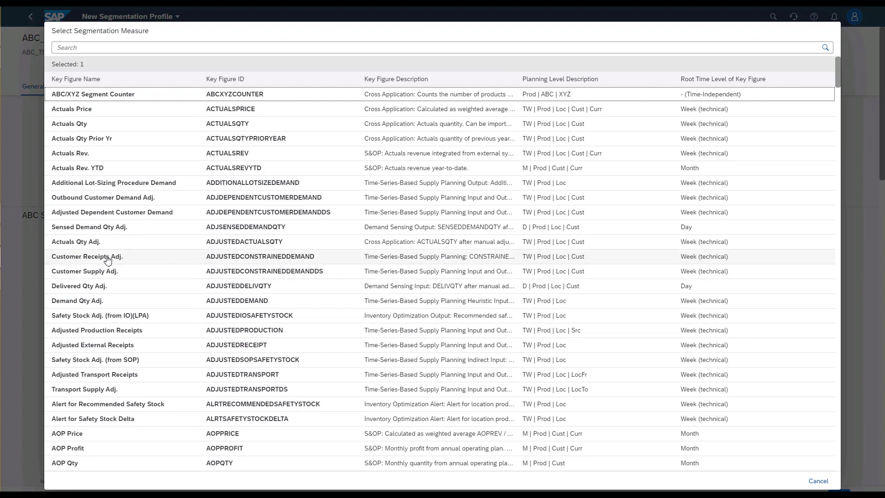
left_click(153, 159)
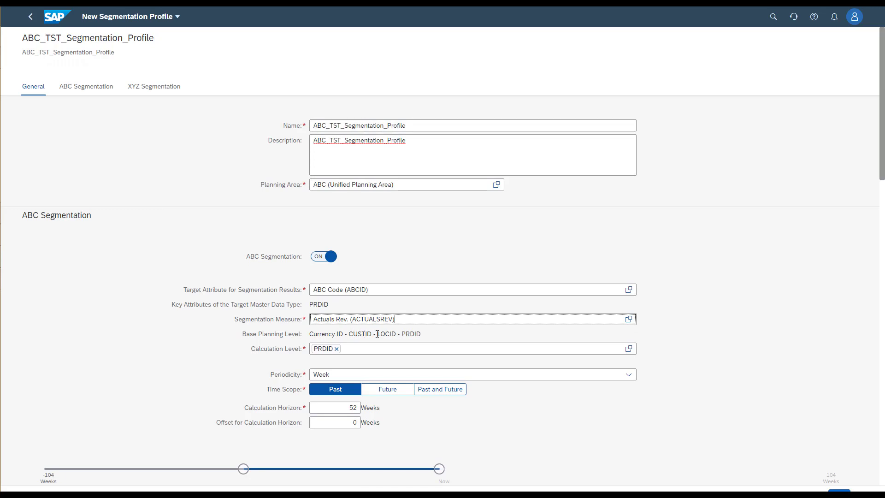
key("Tab")
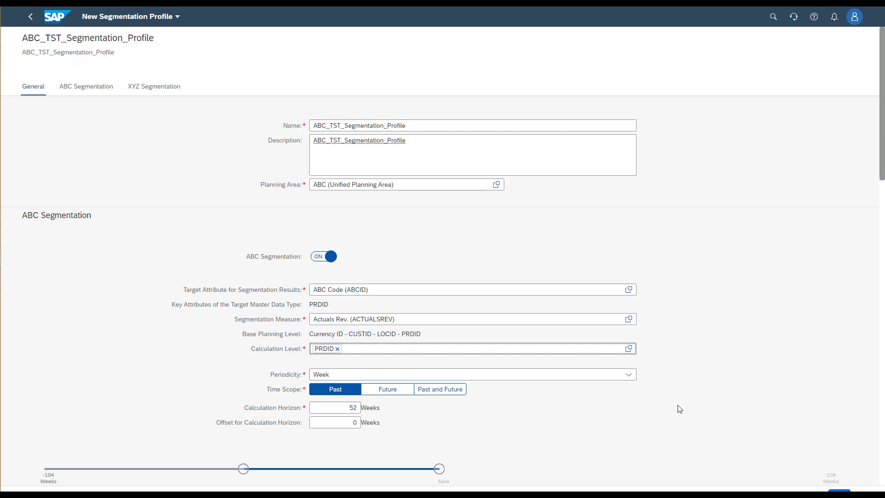
Step: Review the attributes available for the ABC calculation level and the available ABC segmentation methods
left_click(629, 349)
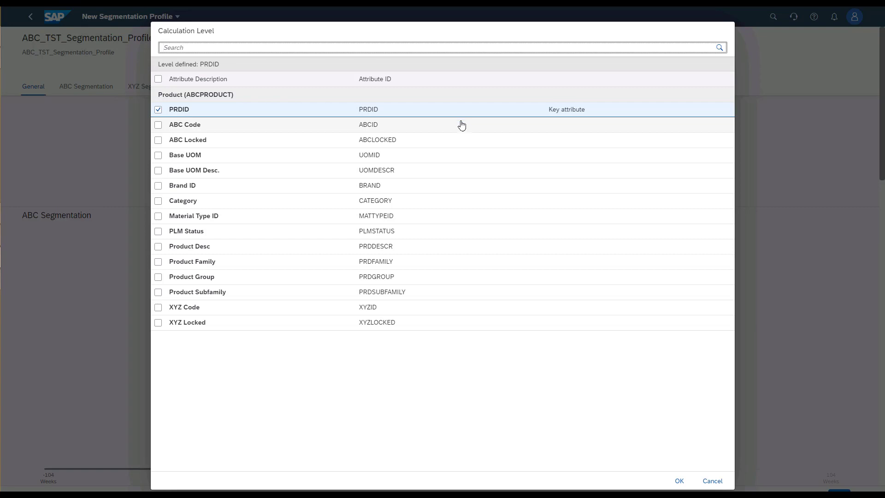
left_click(709, 482)
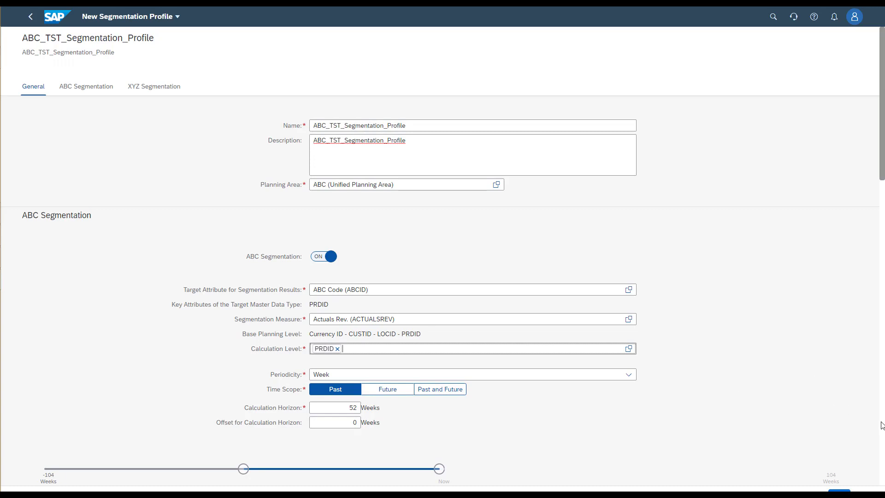
scroll(881, 424, "down", 9)
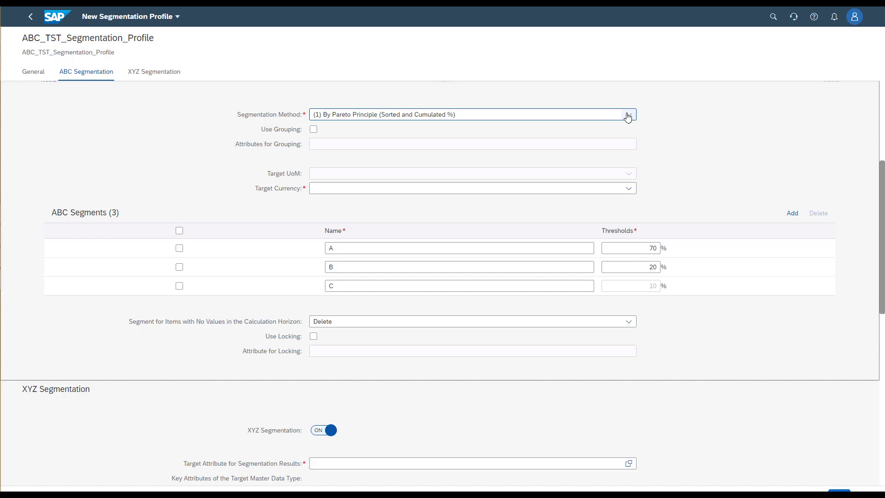
left_click(628, 115)
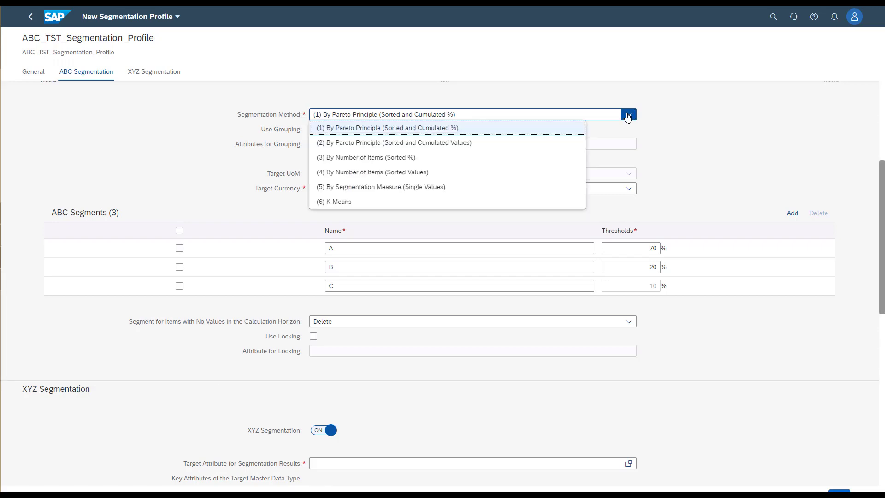
left_click(689, 126)
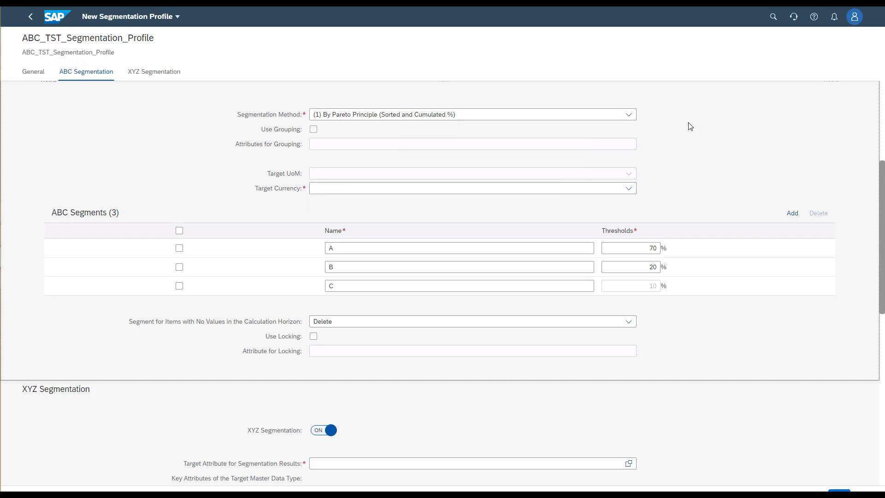
Step: Set the target currency of the ABC segmentation to USD
left_click(610, 189)
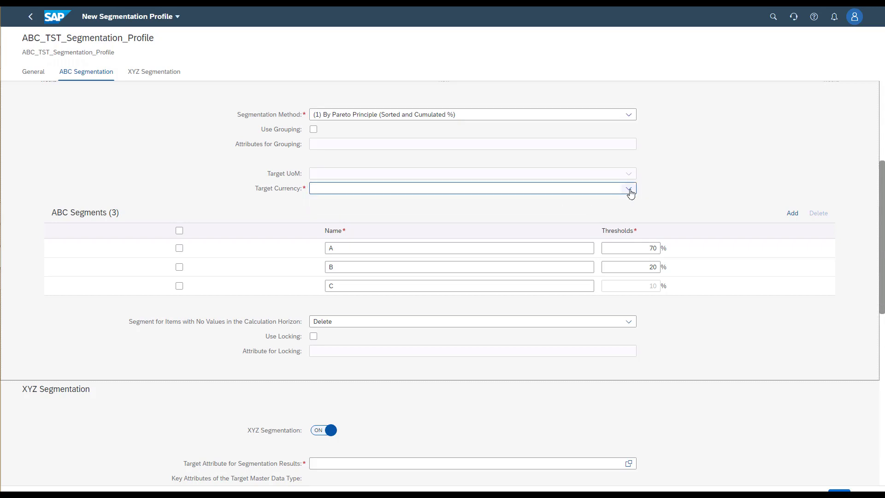
left_click(628, 189)
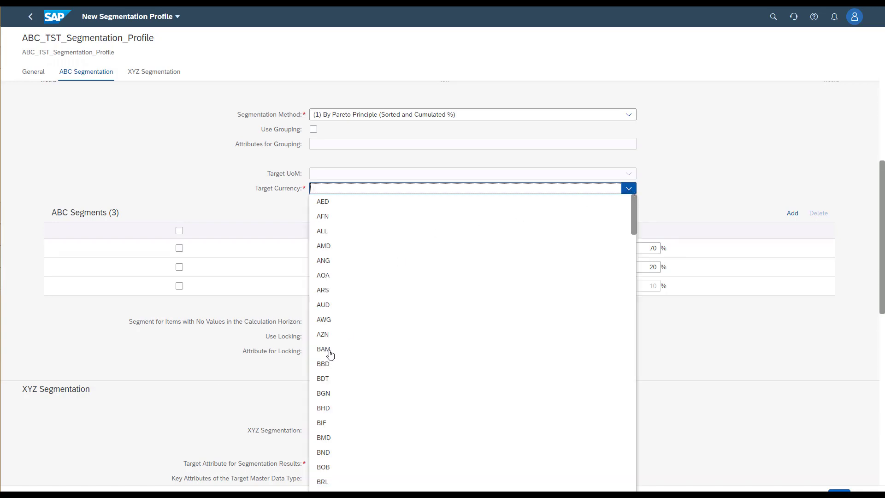
type("USD")
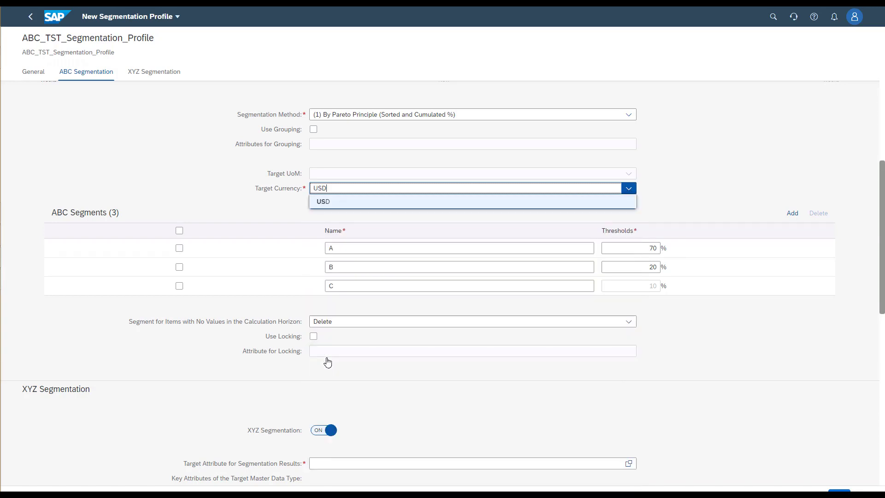
key("Return")
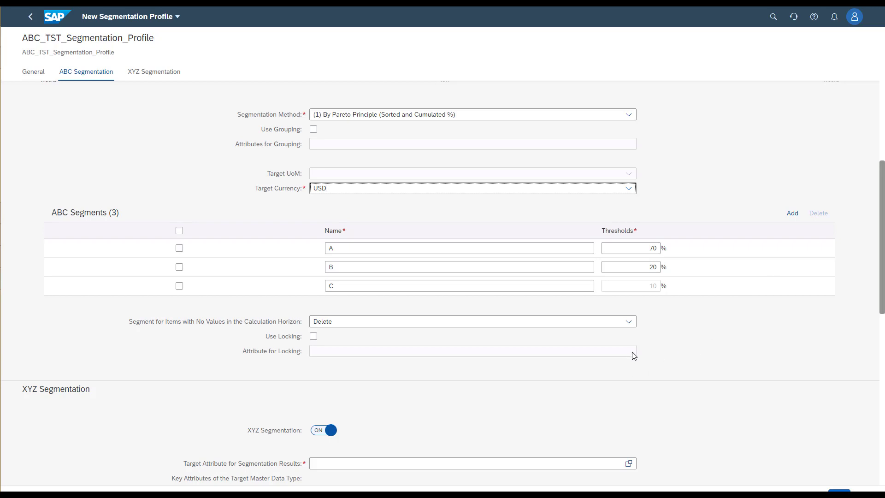
Step: Find "xyz" attributes and set the XYZ segmentation's target attribute to XYZ Code (XYZID), accepting the attribute warning
left_click(630, 466)
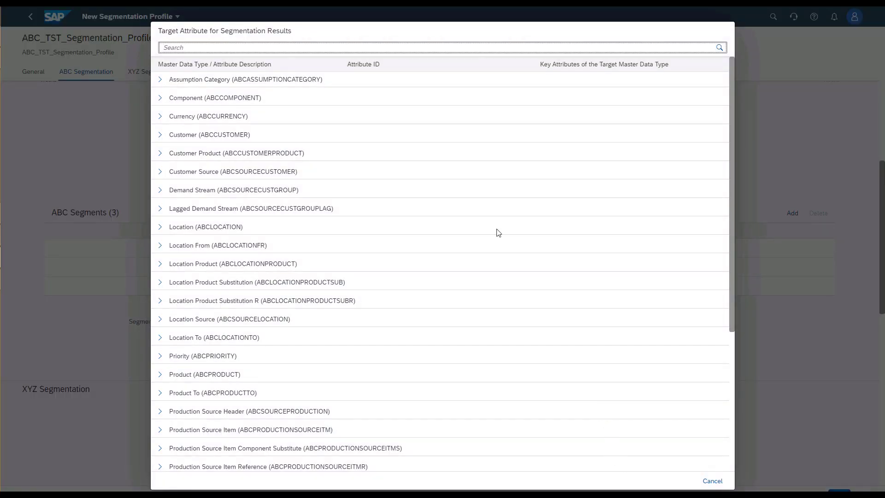
type("xyz")
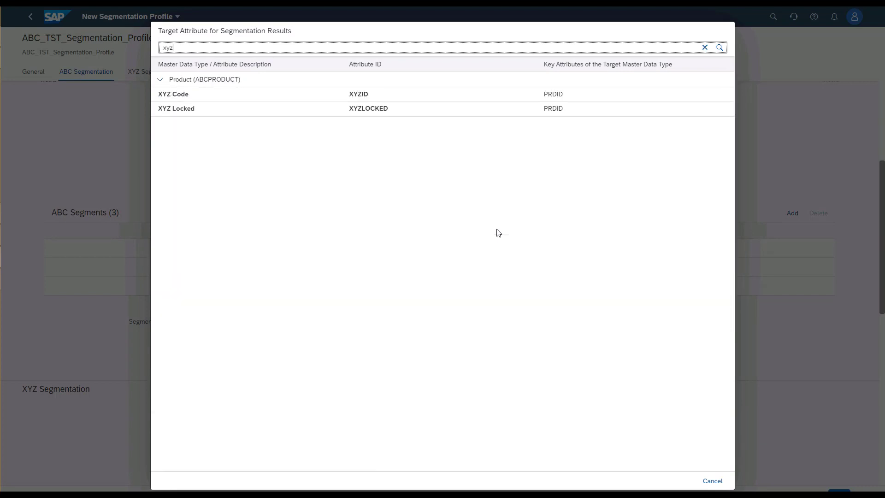
left_click(171, 96)
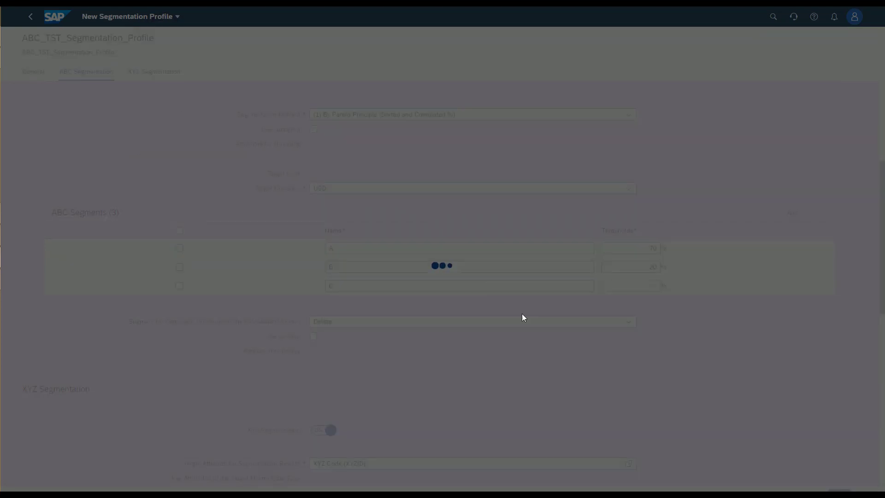
left_click(623, 284)
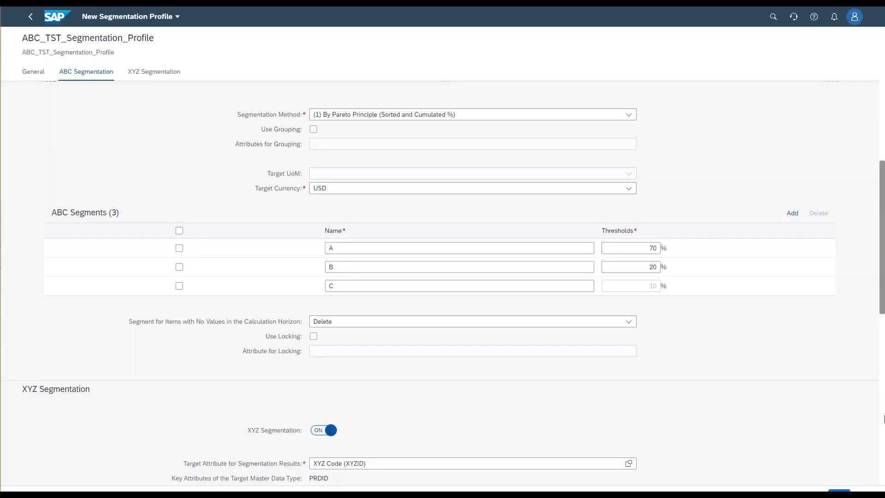
Step: Review the segmentation methods available for the XYZ segmentation
left_click(883, 424)
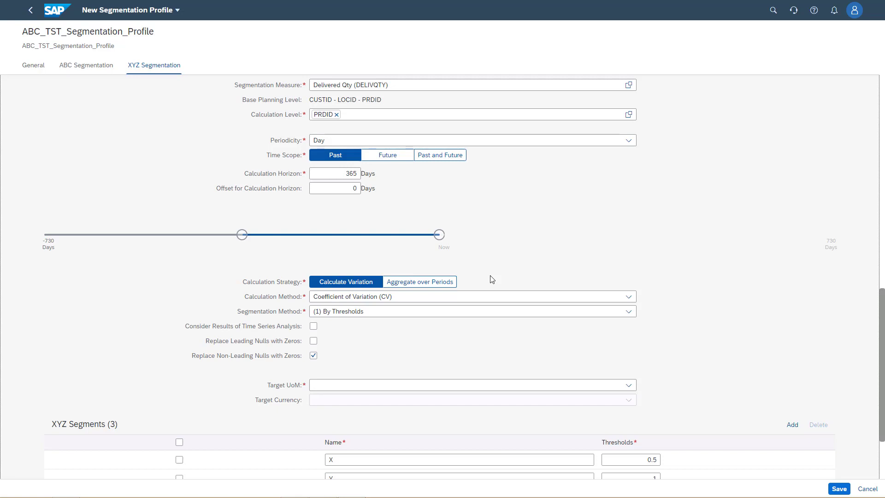
left_click(629, 312)
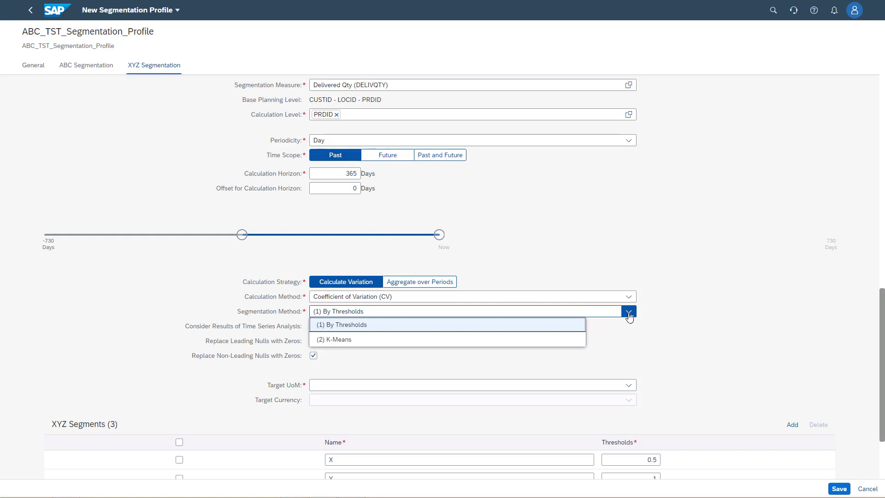
left_click(720, 323)
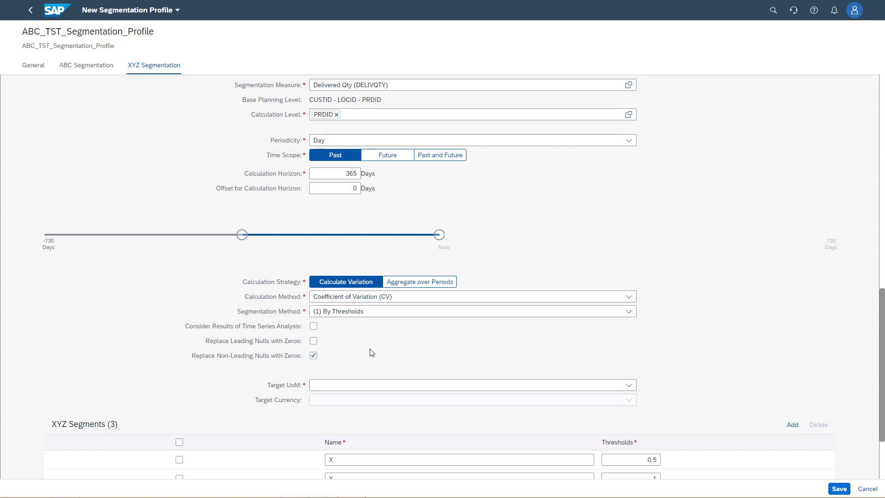
Step: Set the target unit of measure of the XYZ segmentation to EA
left_click(392, 387)
left_click(633, 387)
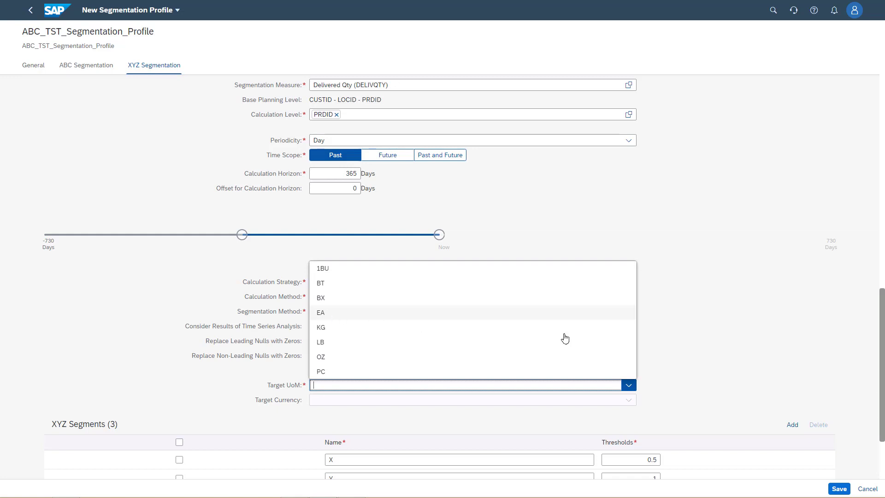
left_click(418, 318)
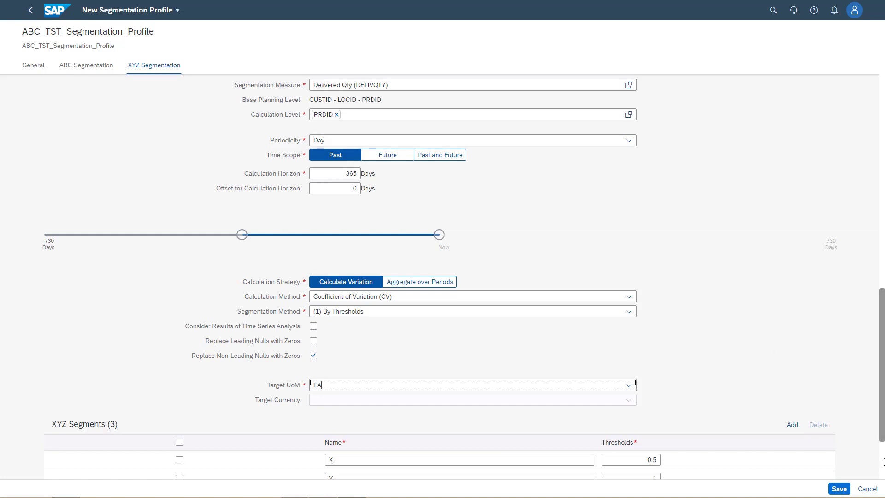
Step: Save the new segmentation profile and accept the warning about attributes shared with other profiles
scroll(884, 461, "down", 3)
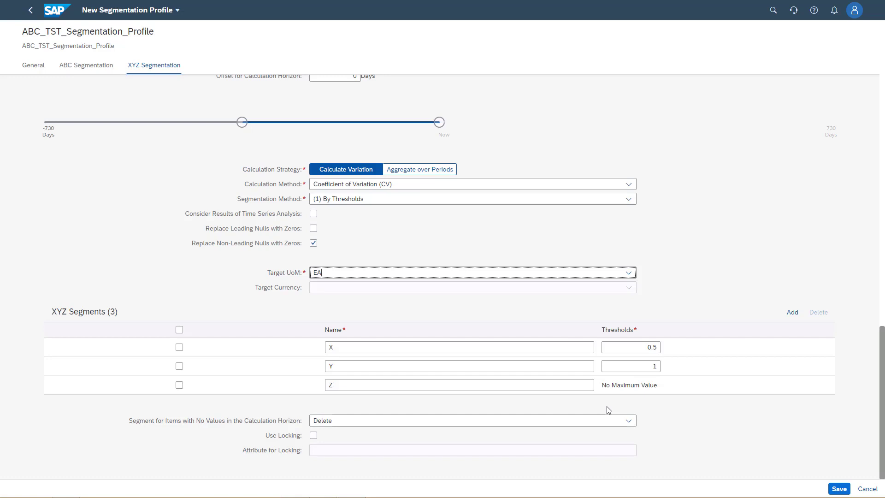
left_click(839, 488)
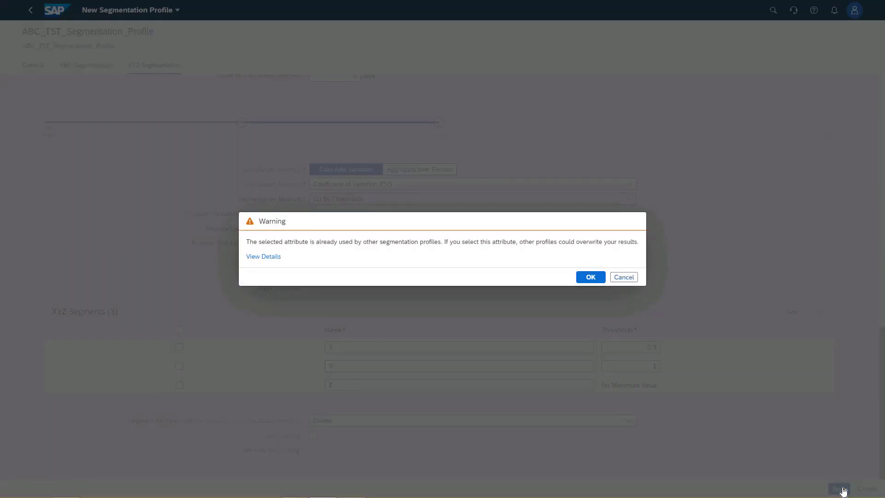
left_click(589, 276)
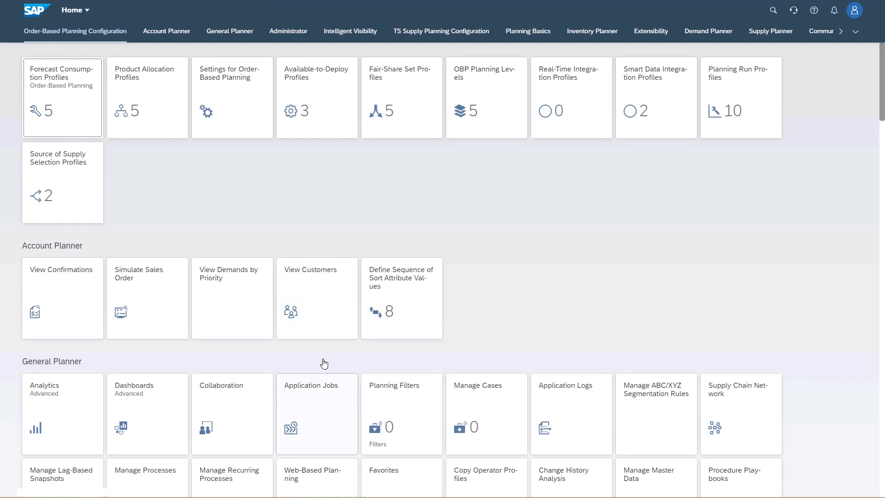
Step: Open Application Jobs and create a new job based on the ABC/XYZ Segmentation template
left_click(313, 410)
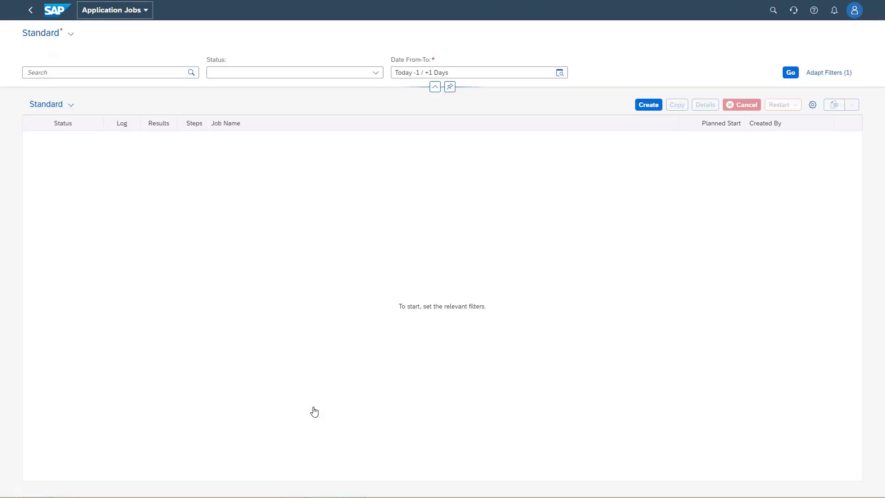
left_click(645, 106)
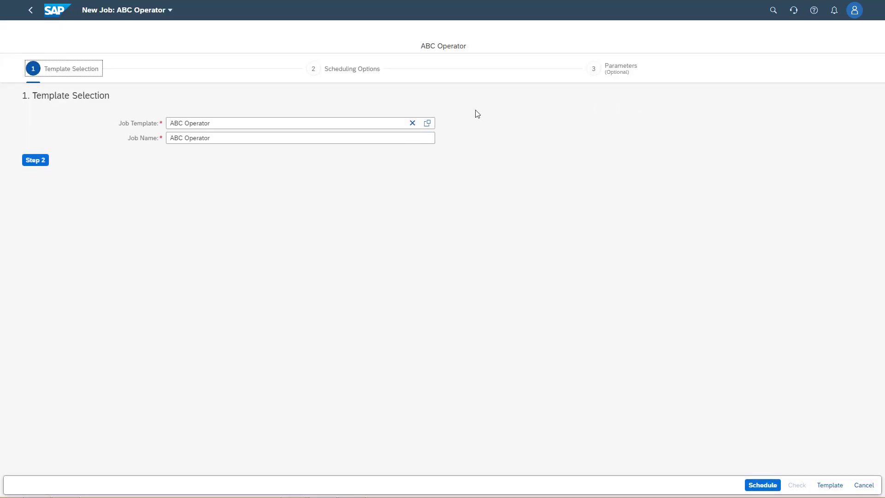
left_click(412, 123)
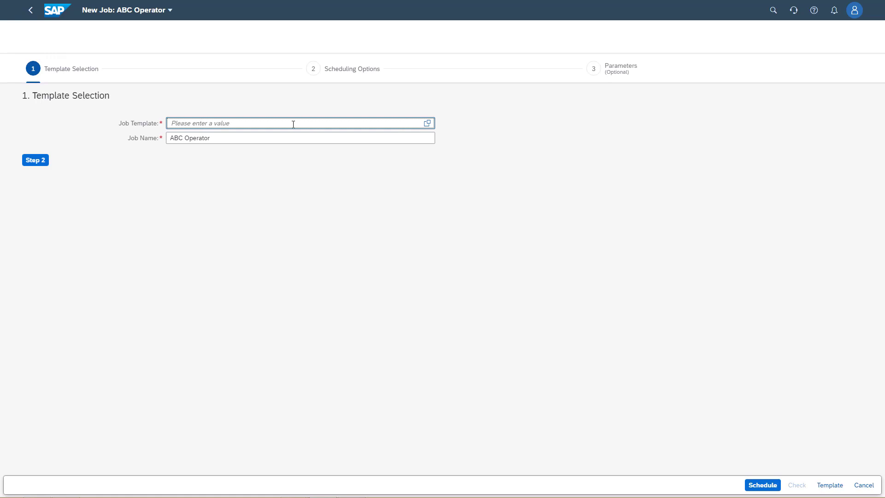
type("abc")
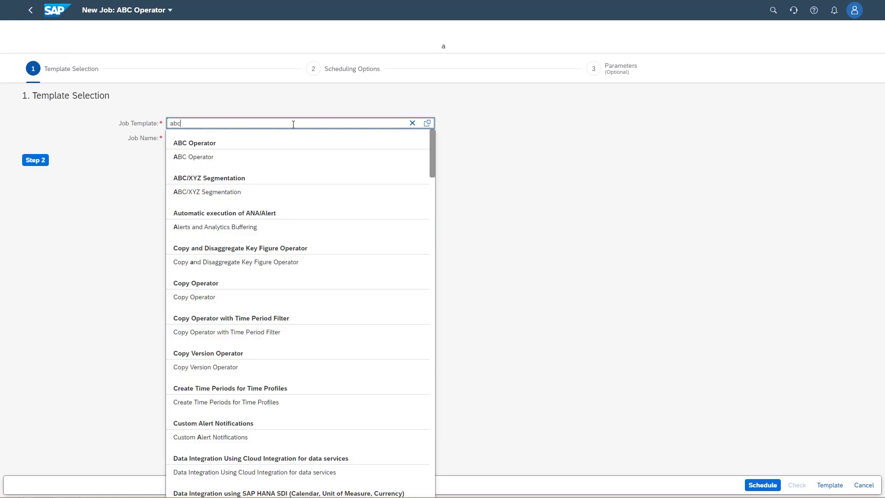
left_click(210, 192)
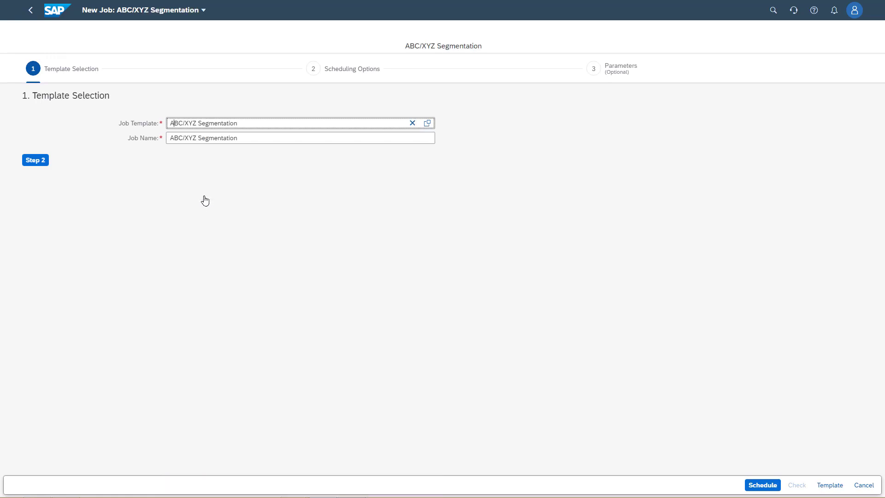
Step: Keep the immediate single run and set the job's planning area to ABC, version to __BASELINE and segmentation profile to ABC_TST_Segmentation_Profile
left_click(30, 163)
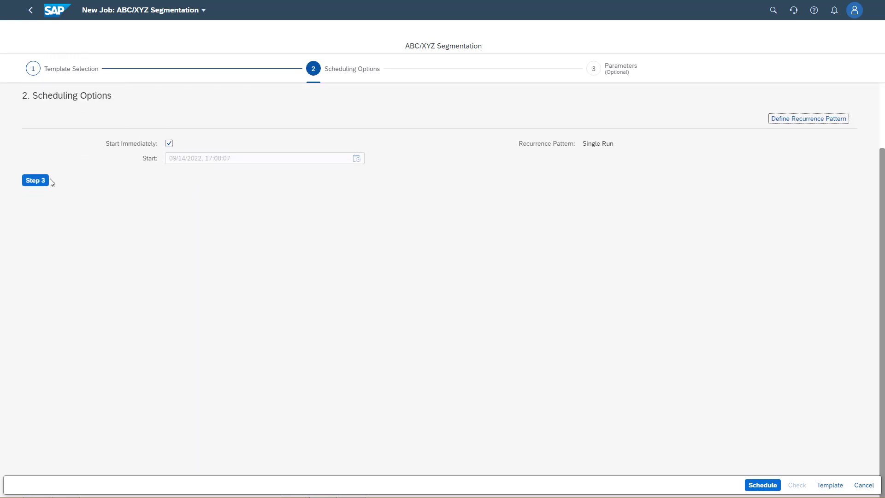
left_click(36, 180)
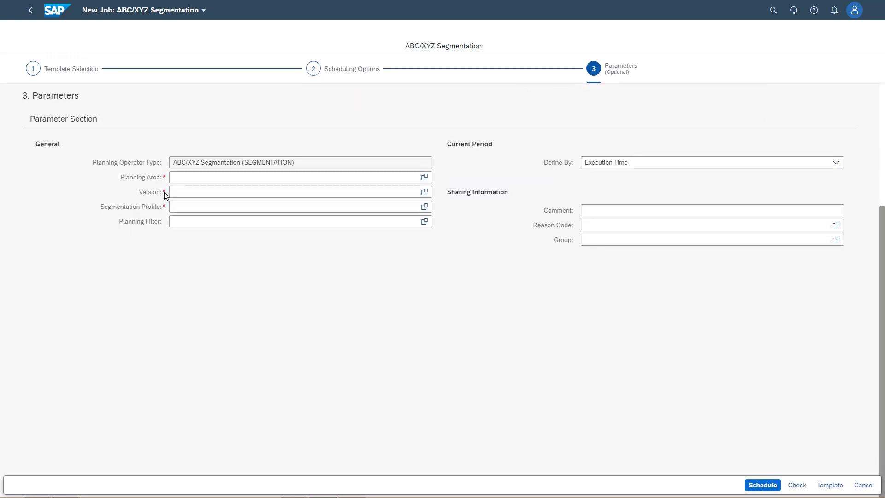
left_click(424, 181)
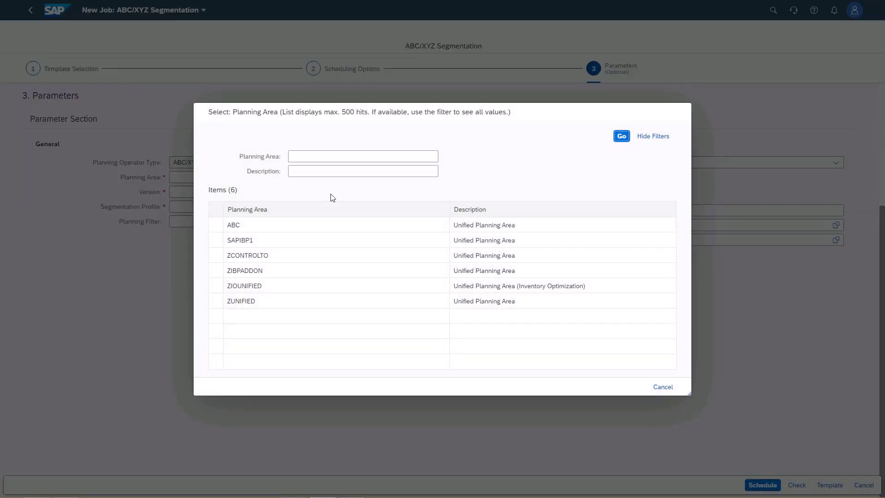
left_click(245, 226)
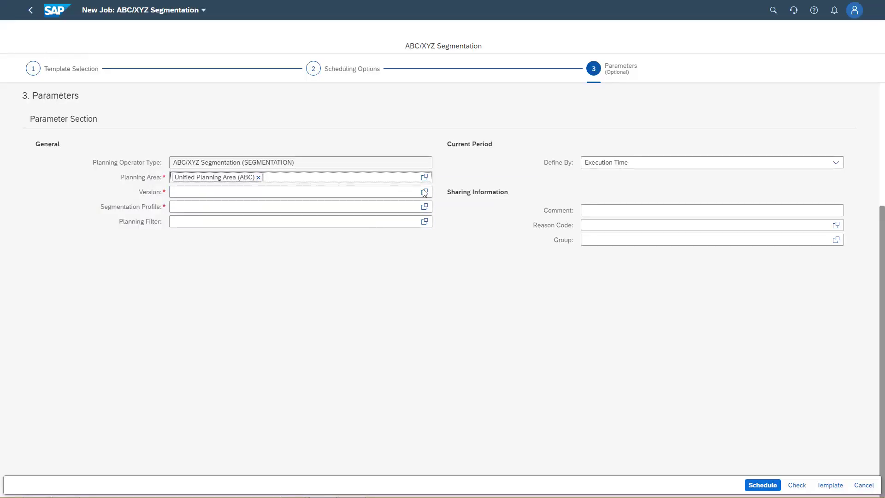
left_click(424, 192)
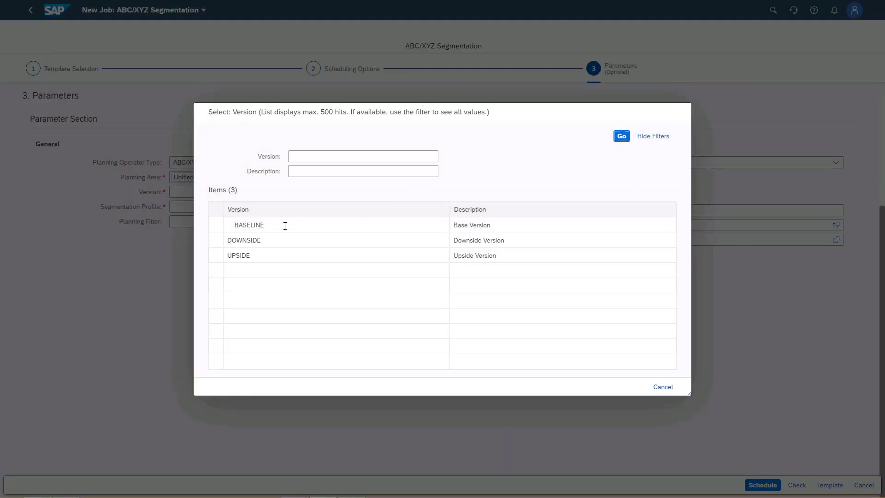
left_click(267, 227)
left_click(424, 206)
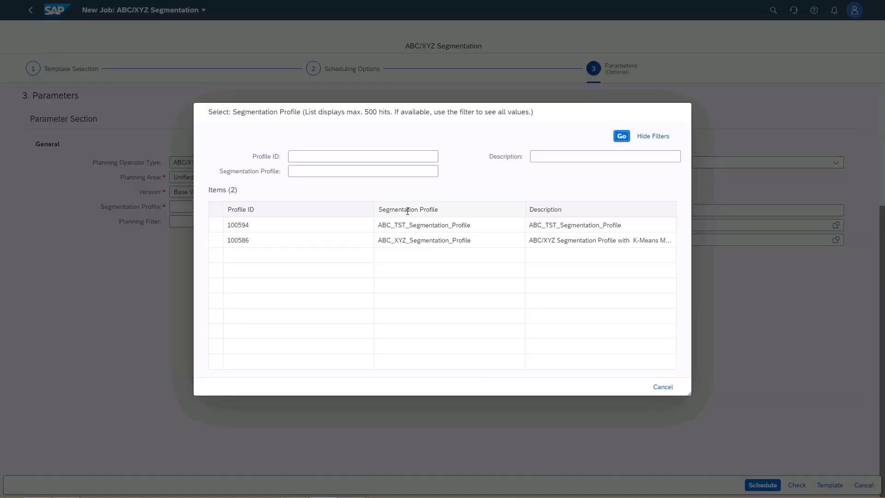
left_click(457, 224)
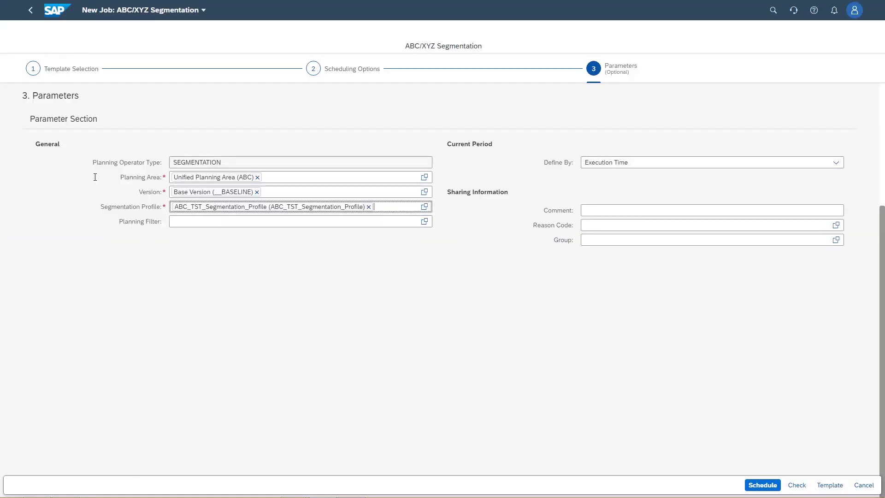
Step: Schedule the ABC/XYZ Segmentation job without a planning filter and refresh the job list
left_click(302, 220)
left_click(763, 484)
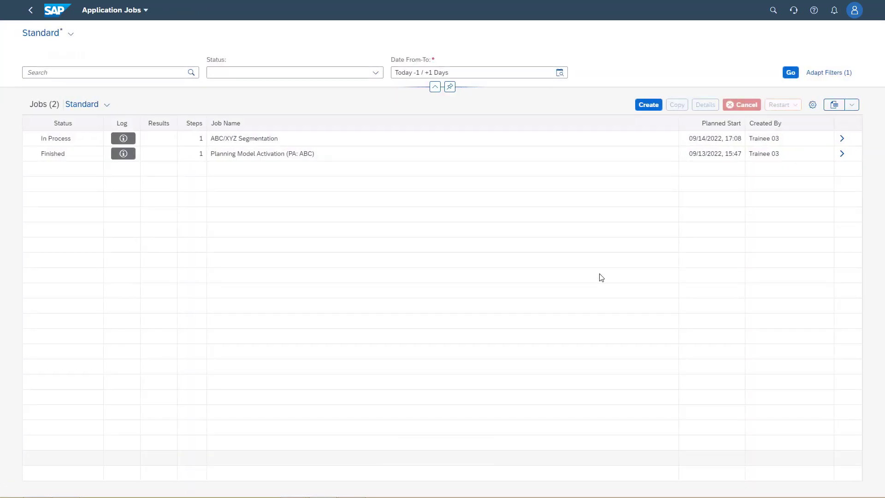
left_click(790, 74)
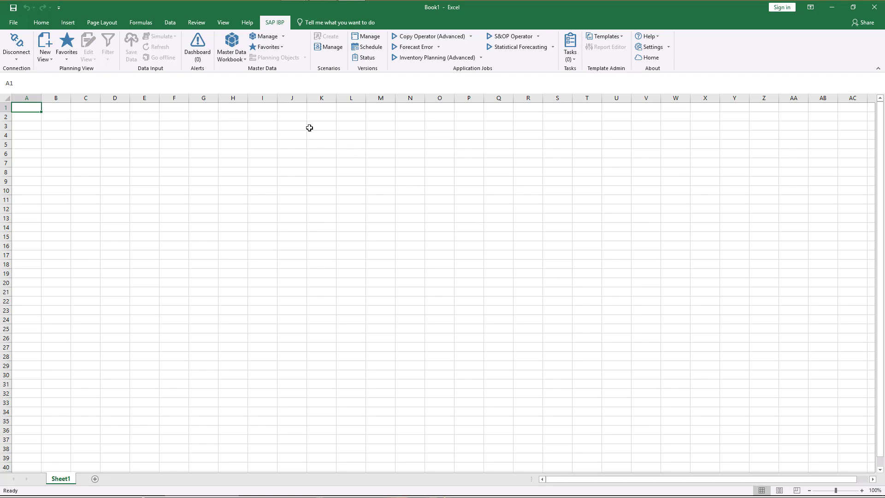
Step: Switch to Excel and start a new SAP IBP master data workbook with Product as the master data type
left_click(243, 60)
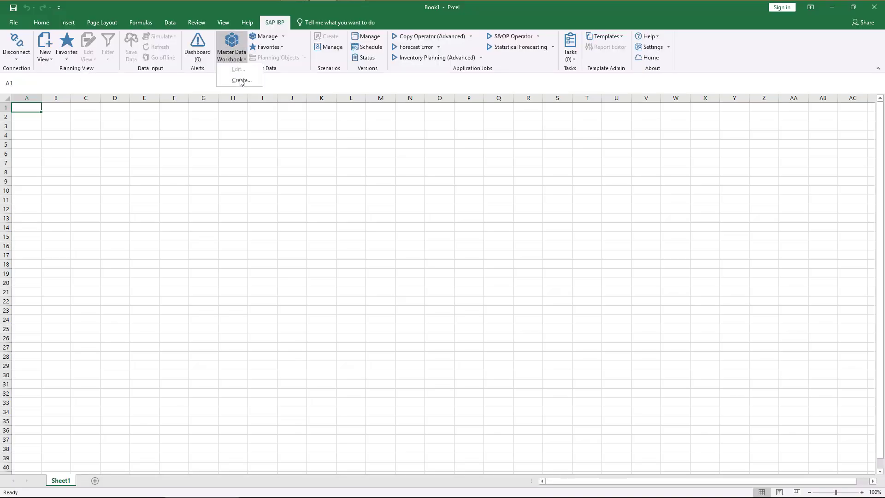
left_click(240, 81)
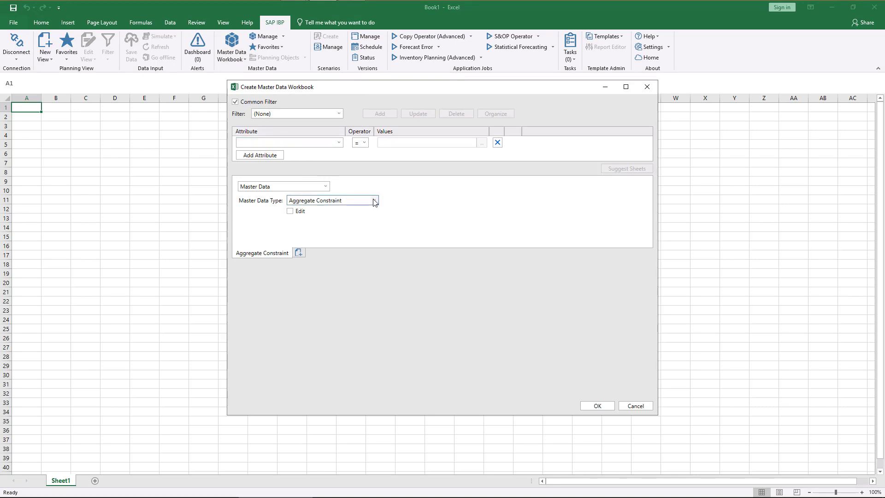
left_click(373, 201)
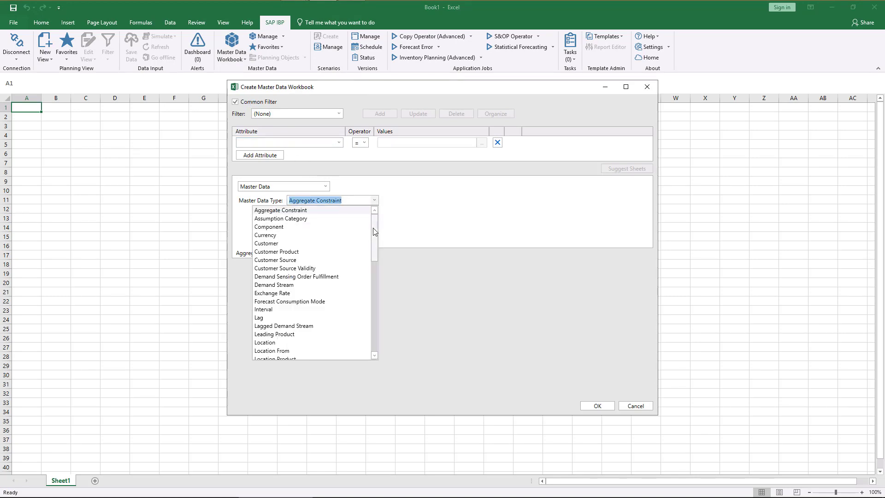
left_click(373, 308)
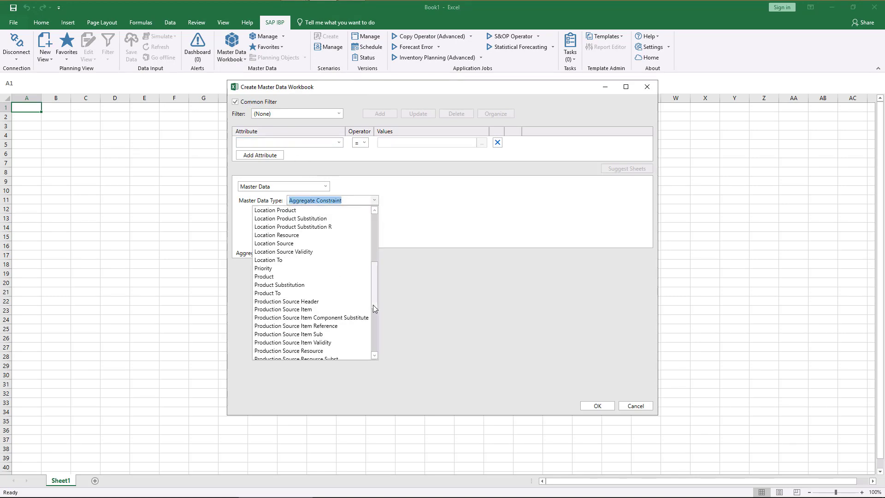
left_click(272, 276)
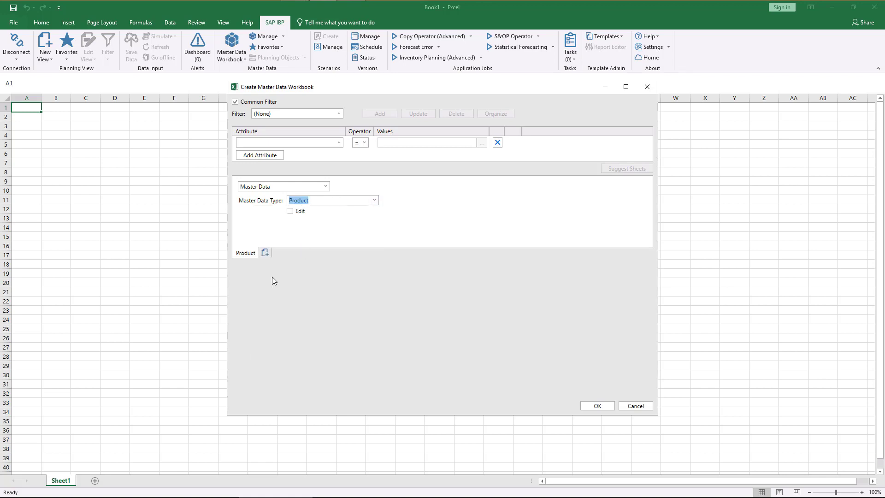
Step: Filter the master data workbook by the attribute Material Type ID equal to FERT
left_click(338, 143)
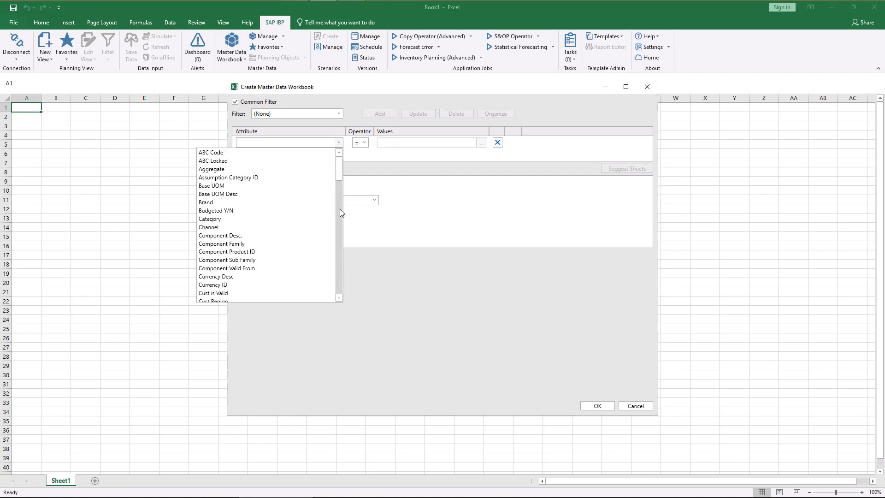
type("Material Type ID")
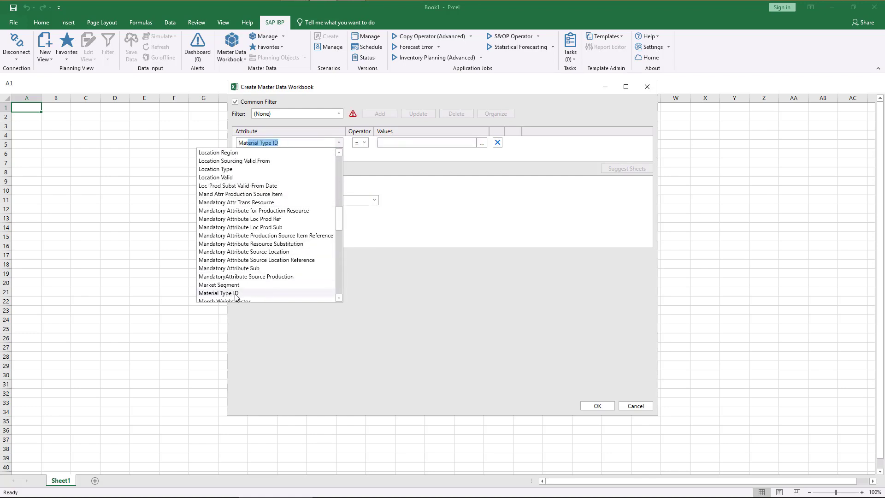
left_click(286, 293)
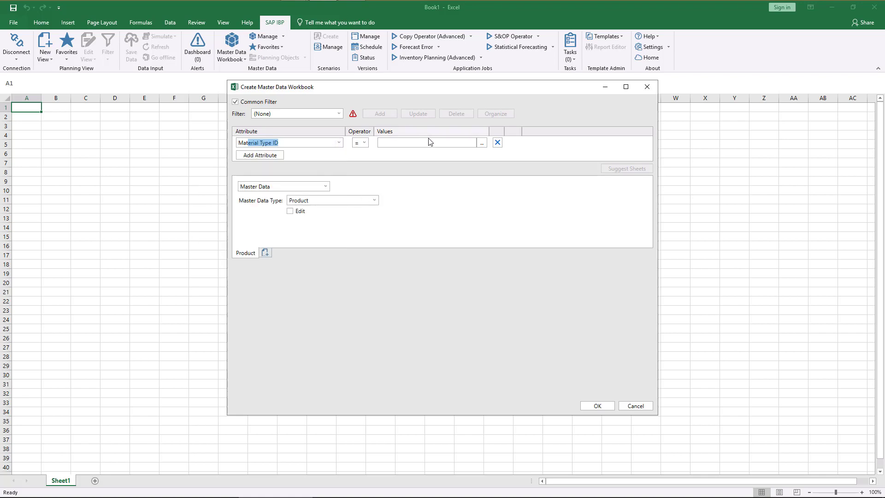
left_click(482, 143)
left_click(287, 178)
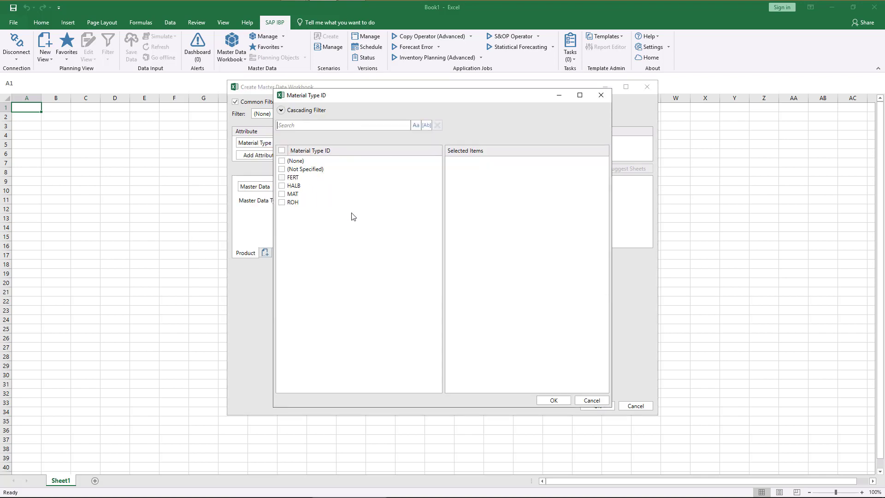
left_click(558, 402)
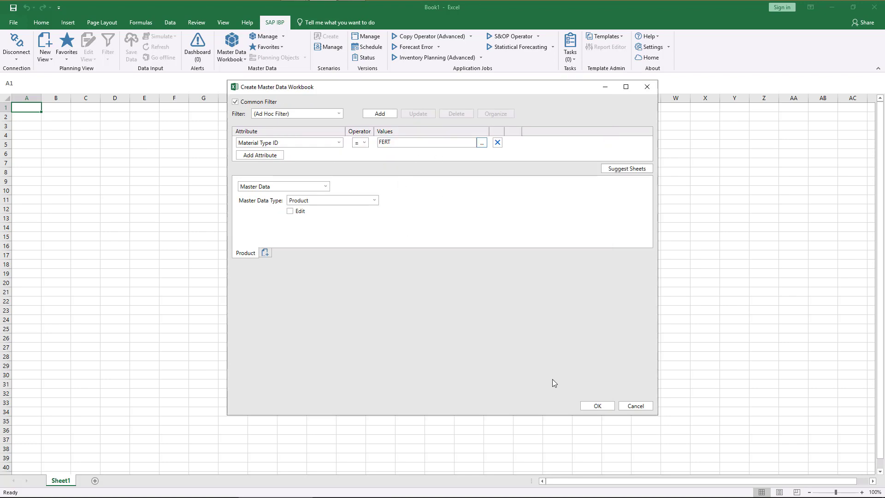
Step: Generate the Product master data workbook and examine its ABC Code and XYZ Code columns
left_click(594, 406)
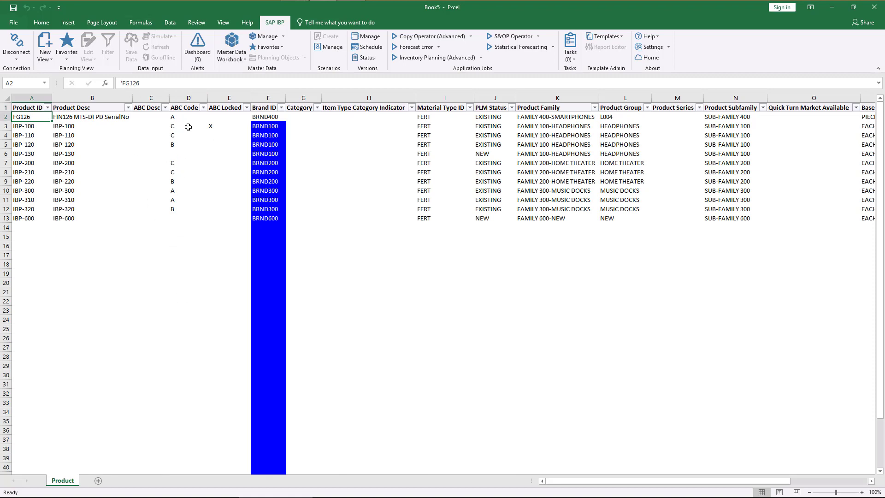
left_click_drag(683, 485, 810, 485)
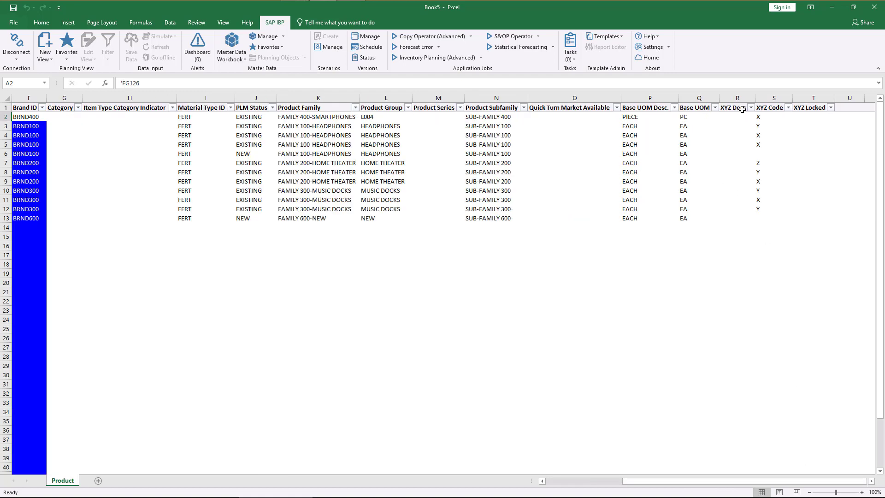